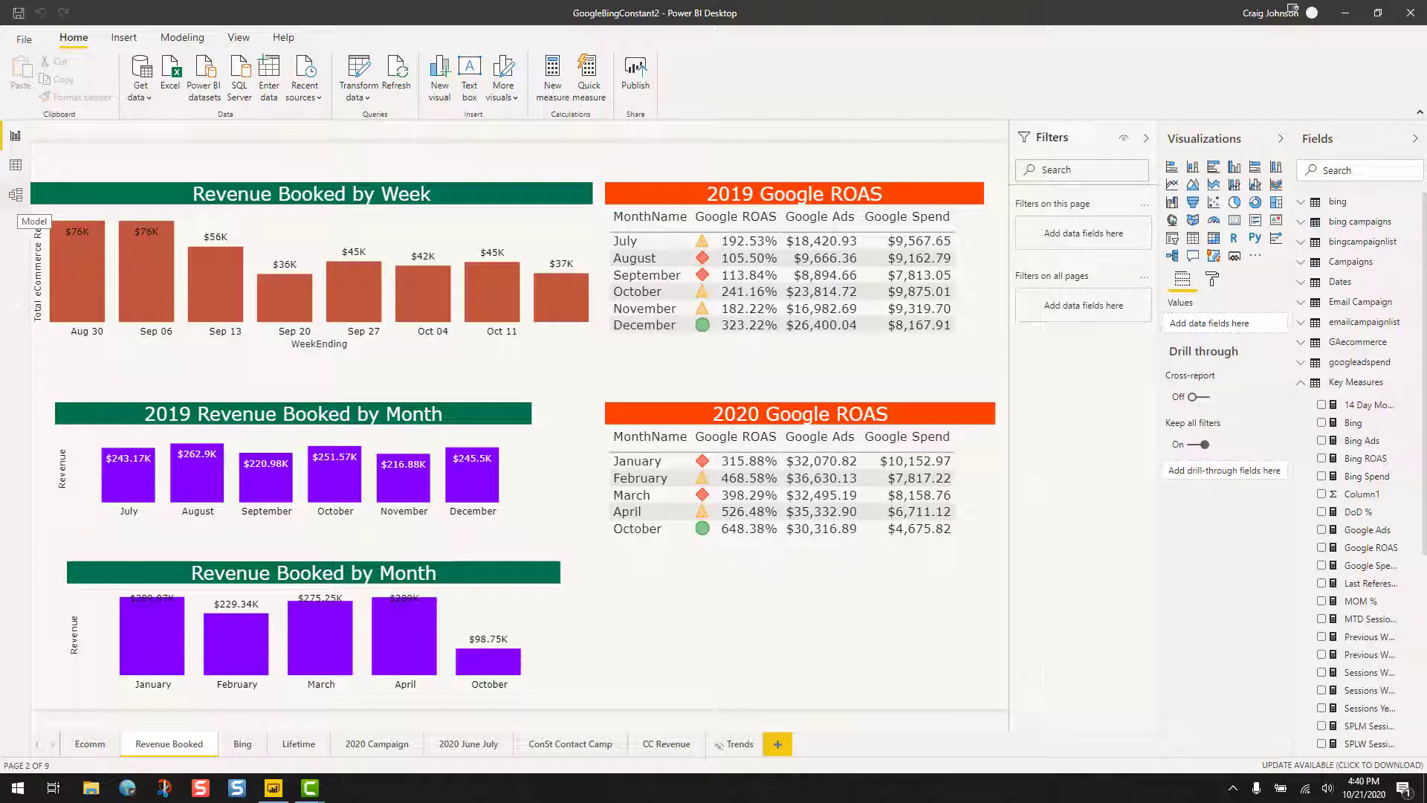
- Switch to Model view to show the diagram of related tables
{"action": "left_click", "coordinate": [16, 195]}
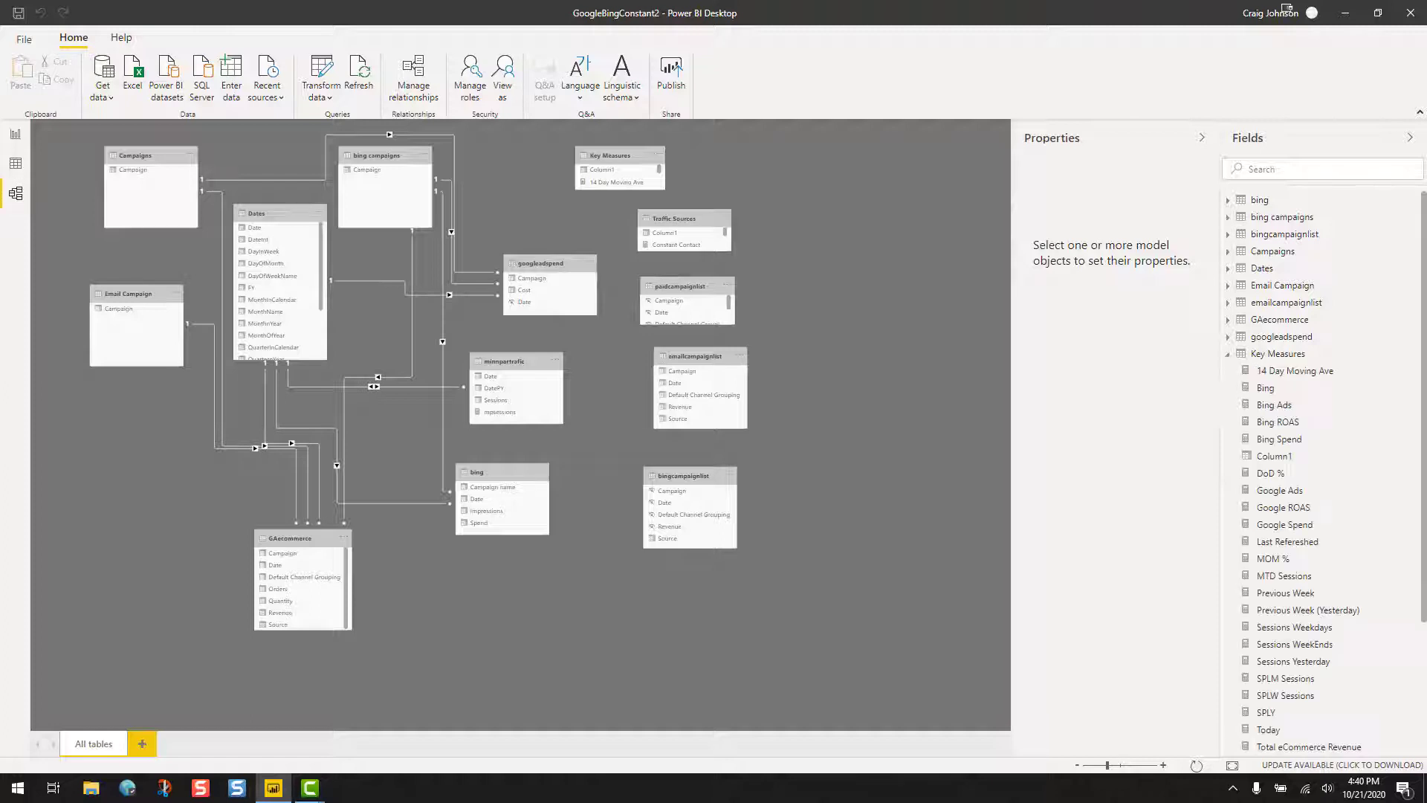
- Show the Google Ads measure's properties from the Key Measures table
{"action": "left_click", "coordinate": [1279, 491]}
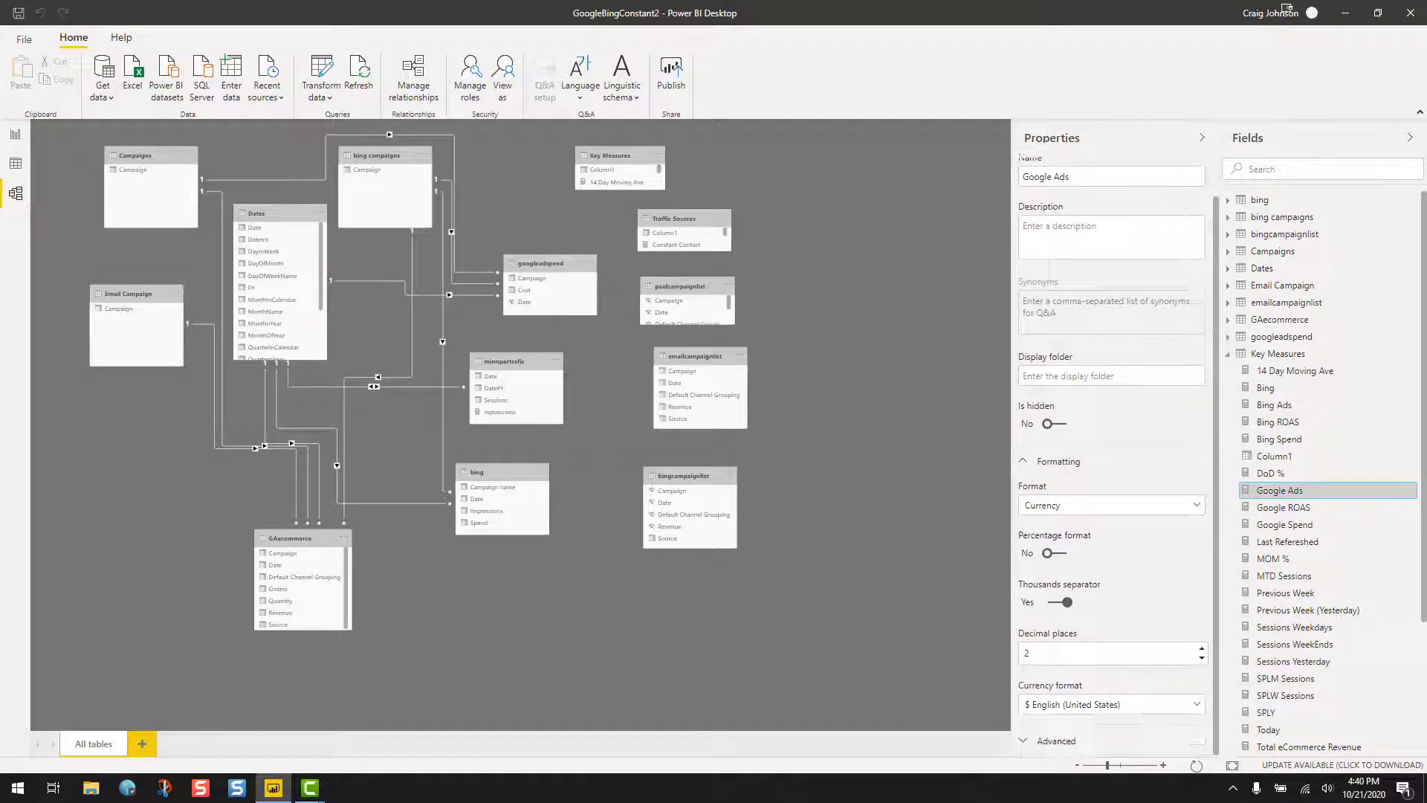
{"action": "scroll", "coordinate": [1112, 501], "scroll_direction": "down", "scroll_amount": 3}
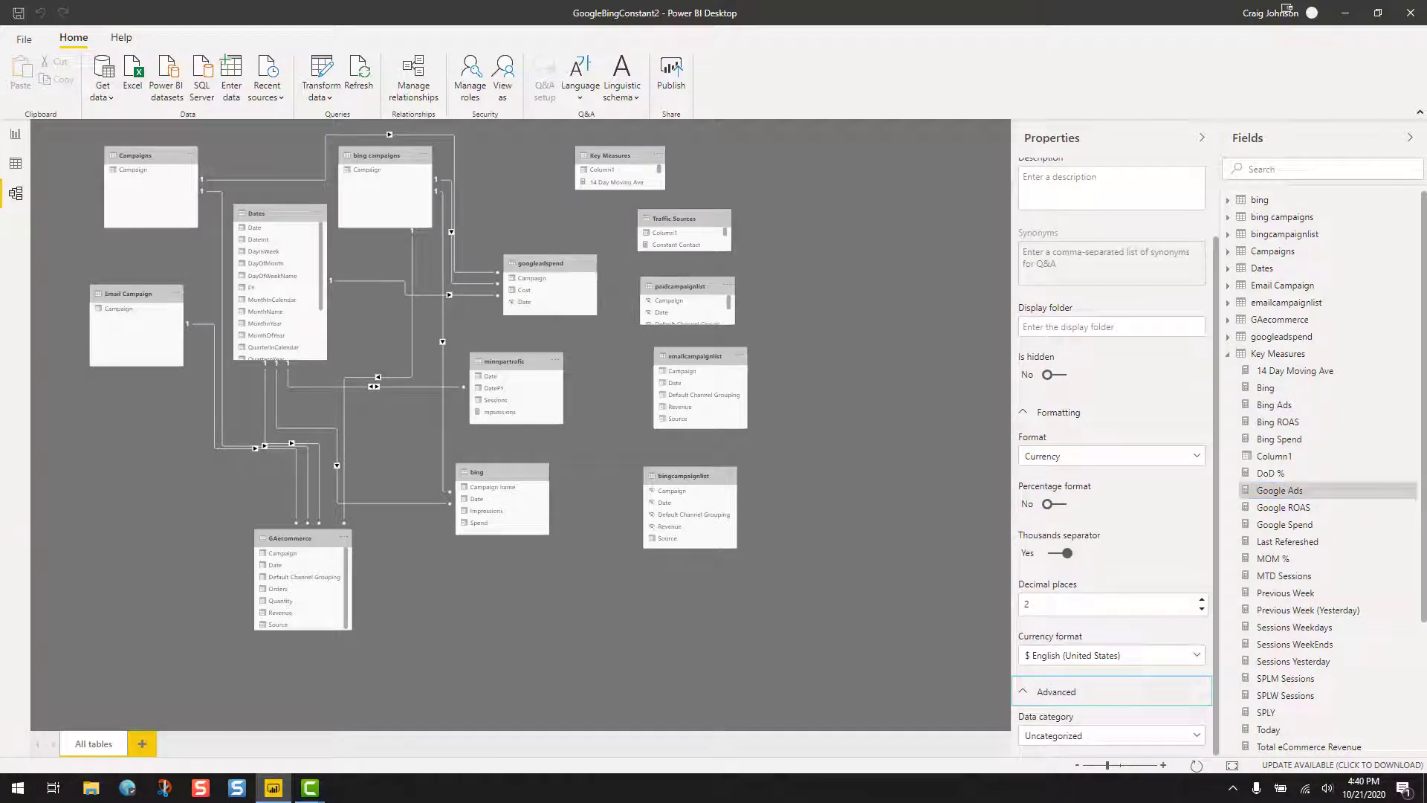
{"action": "scroll", "coordinate": [1111, 447], "scroll_direction": "up", "scroll_amount": 3}
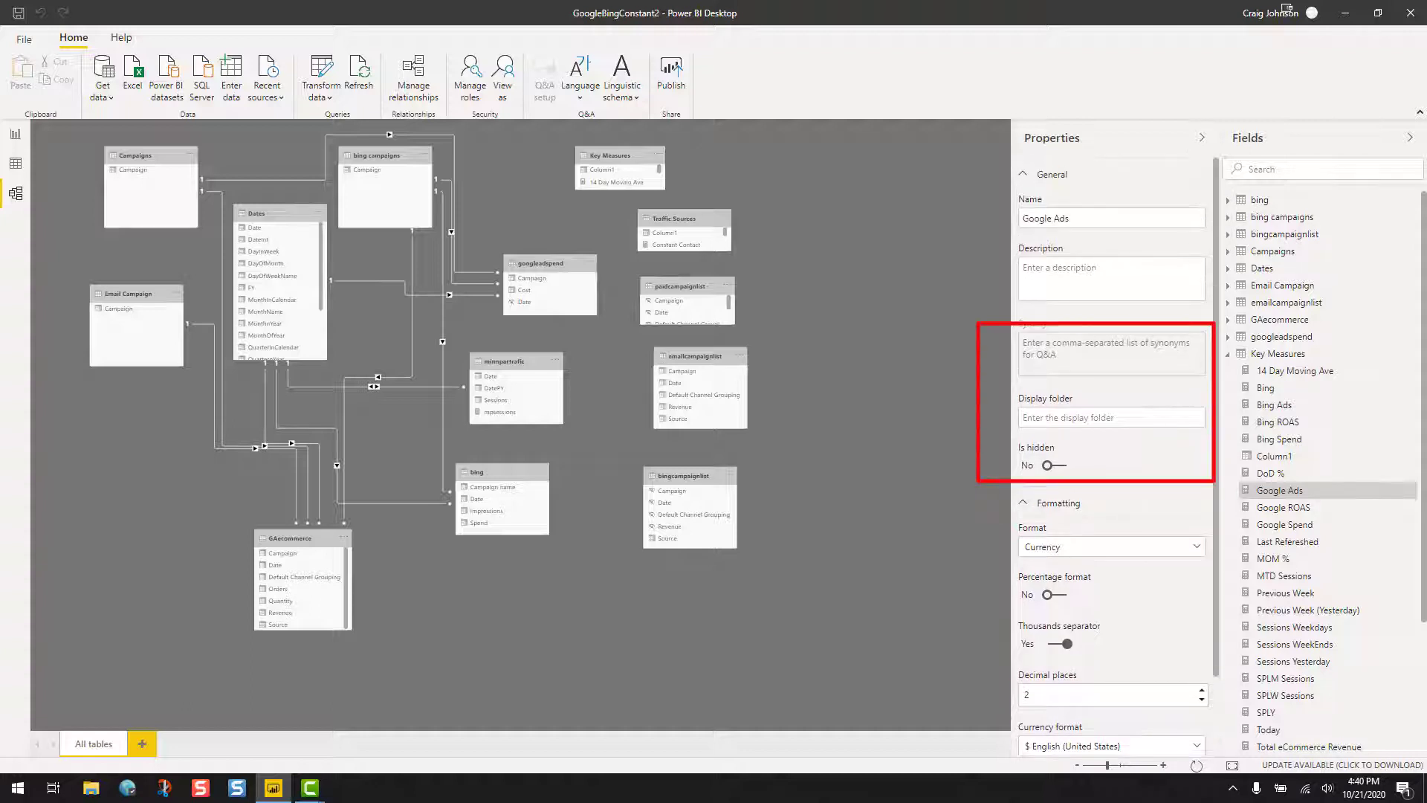
- Set the display folder to 'Google' for both Google Ads and Google ROAS
{"action": "left_click", "coordinate": [1112, 418]}
{"action": "type", "text": "Google"}
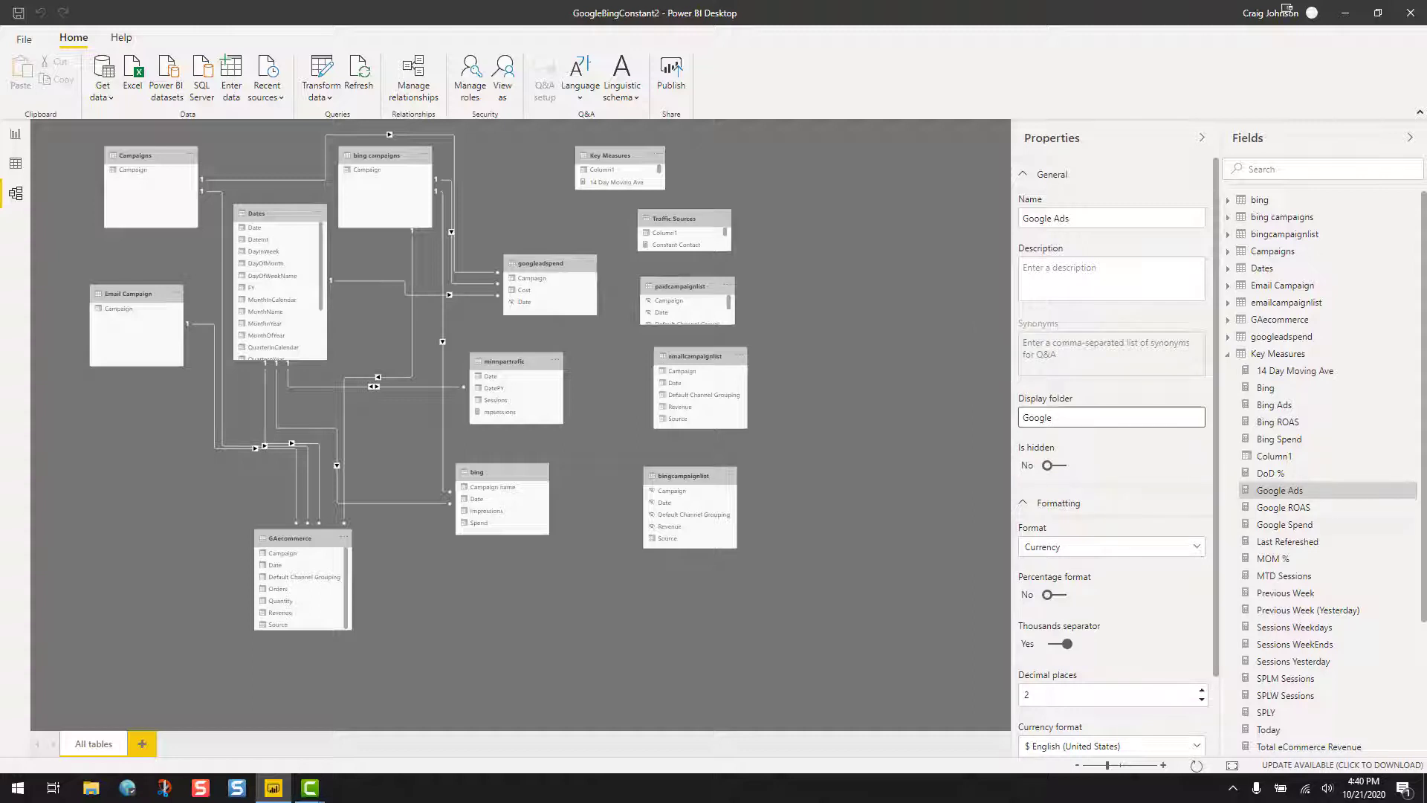
{"action": "left_click", "coordinate": [1338, 507]}
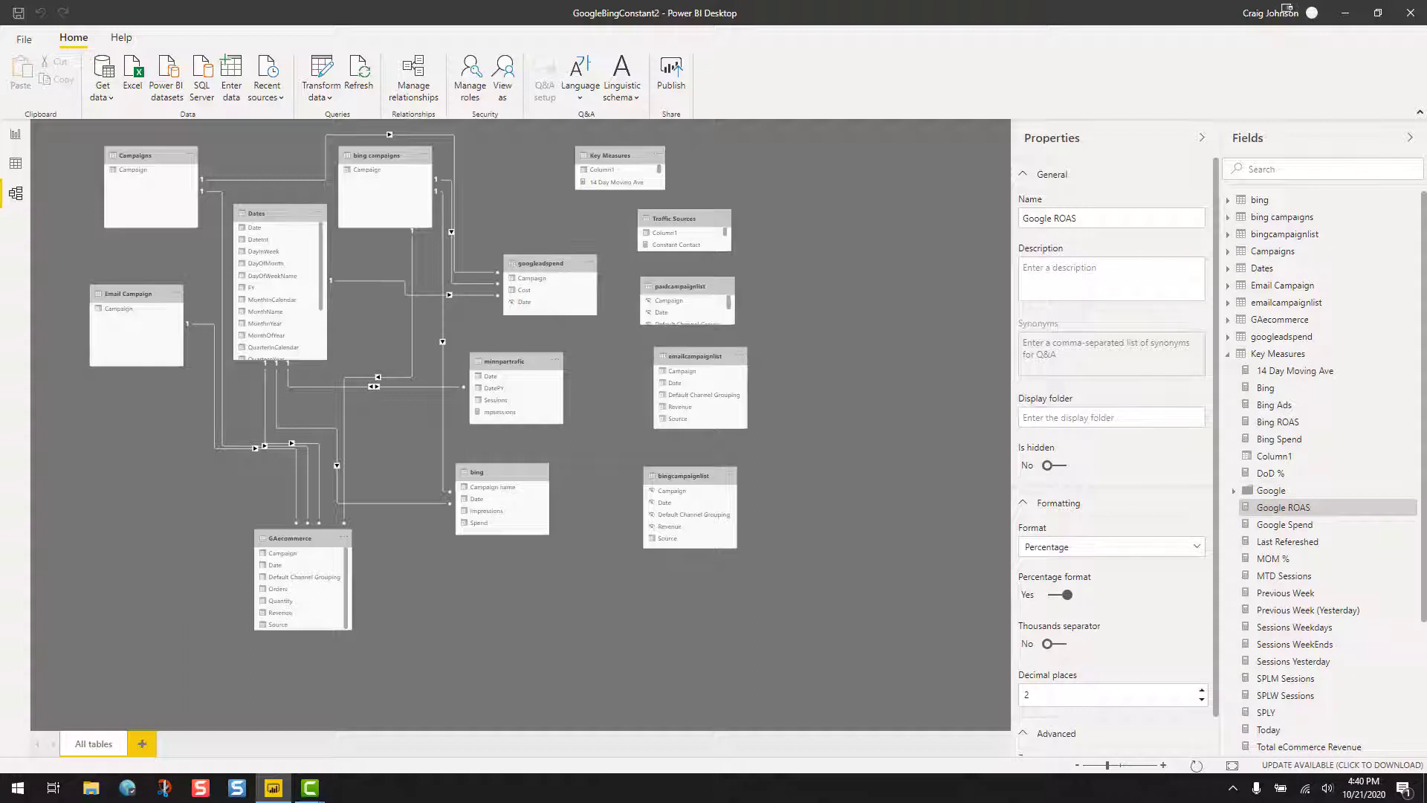
{"action": "left_click", "coordinate": [1112, 418]}
{"action": "type", "text": "Google"}
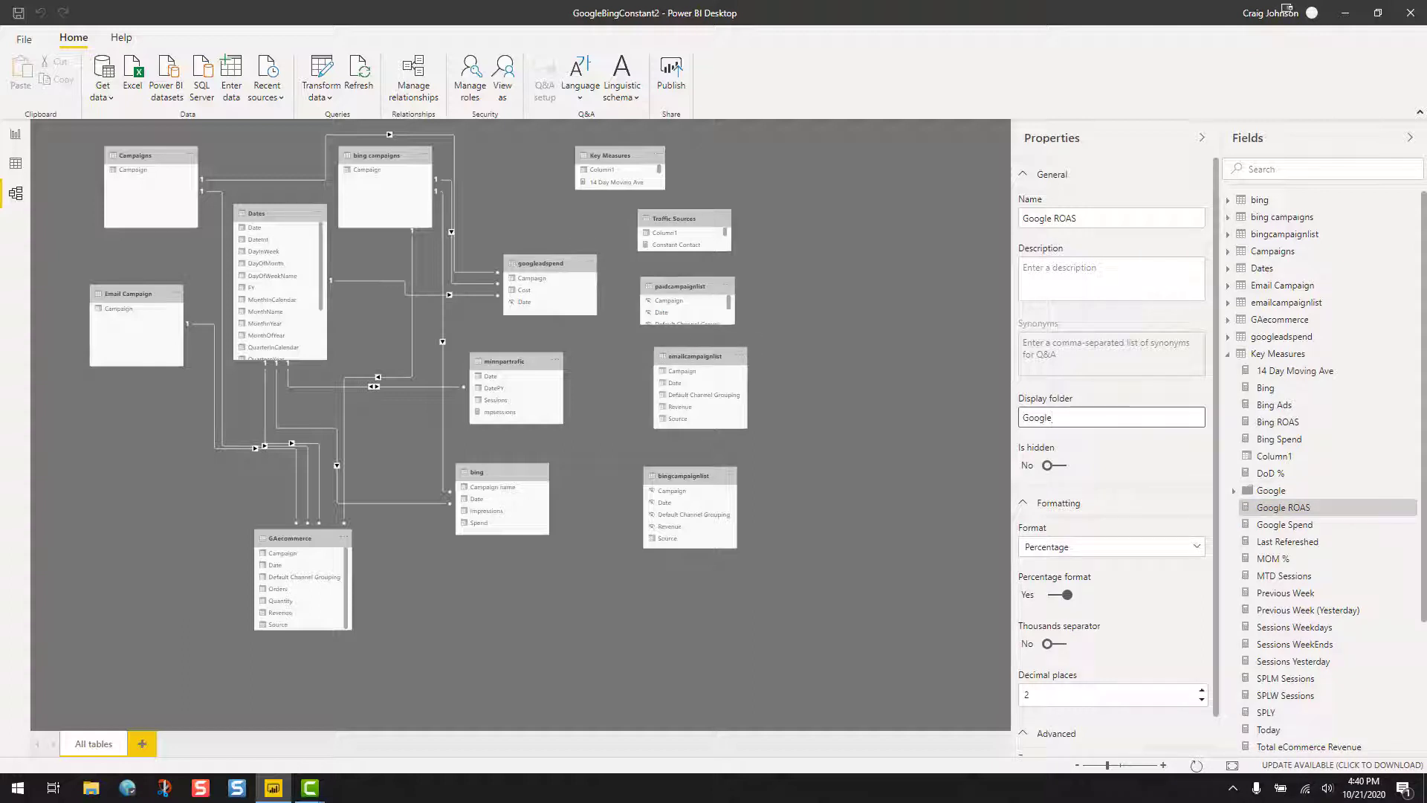
{"action": "left_click_drag", "start_coordinate": [1283, 525], "coordinate": [1263, 555]}
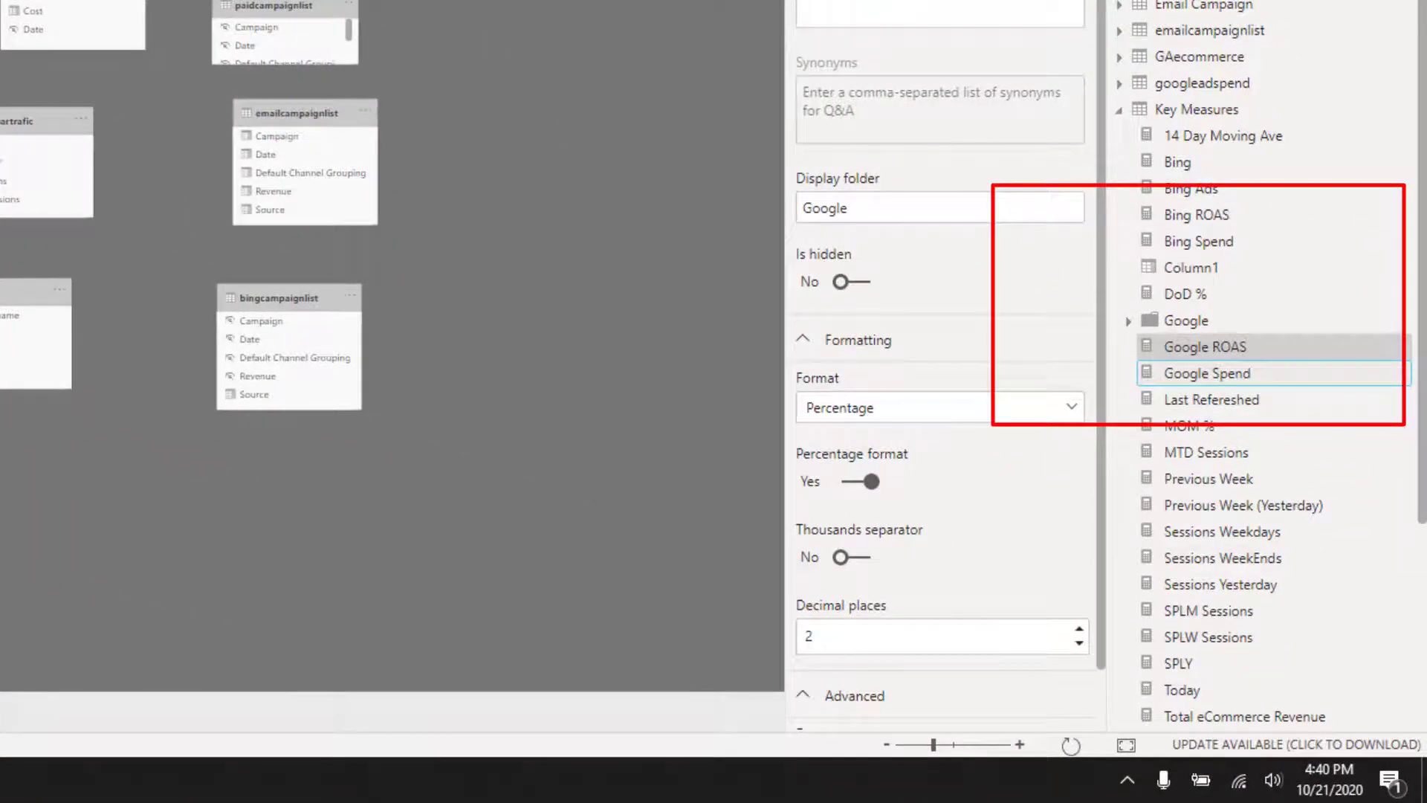
- Set Google Spend's display folder to 'Google'
{"action": "left_click", "coordinate": [1208, 373]}
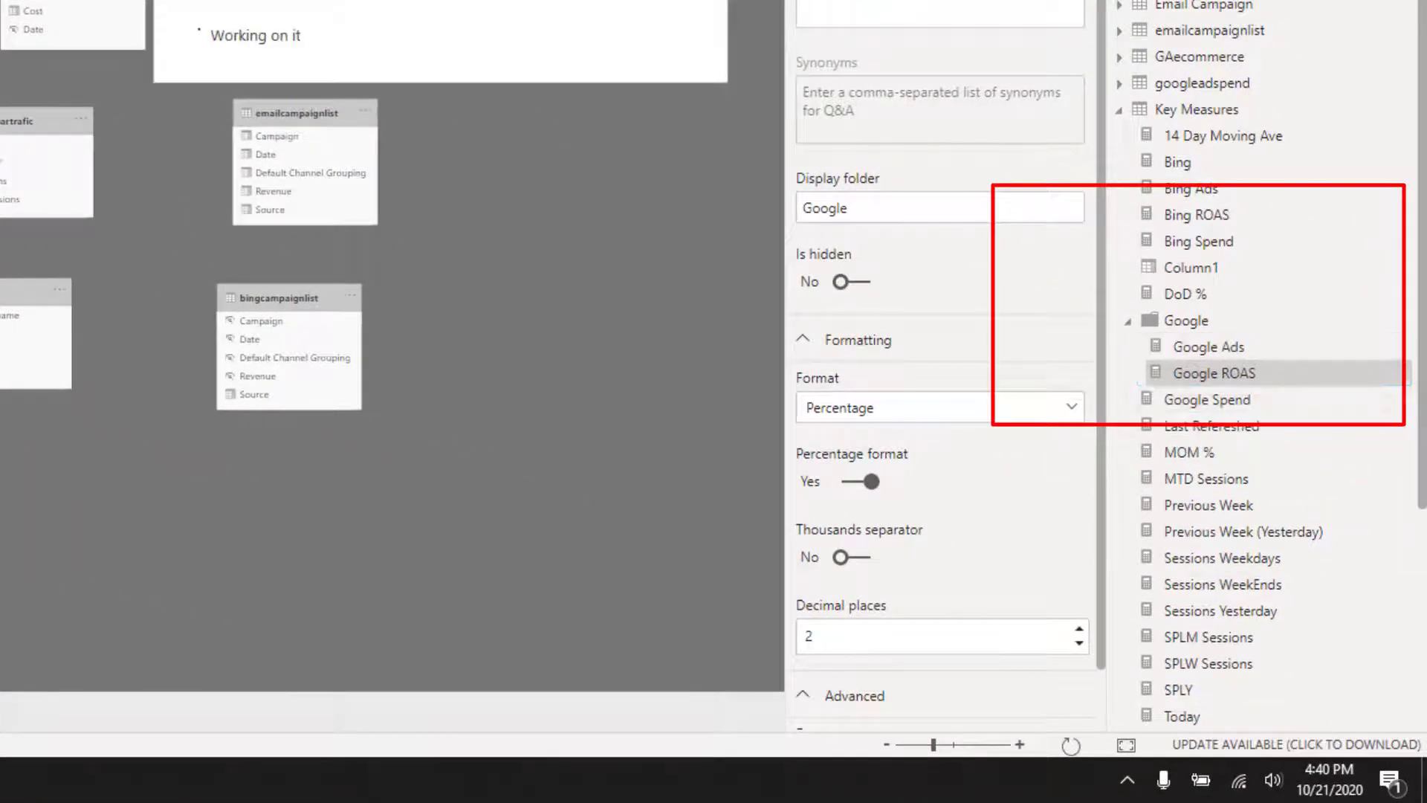
{"action": "left_click", "coordinate": [940, 208]}
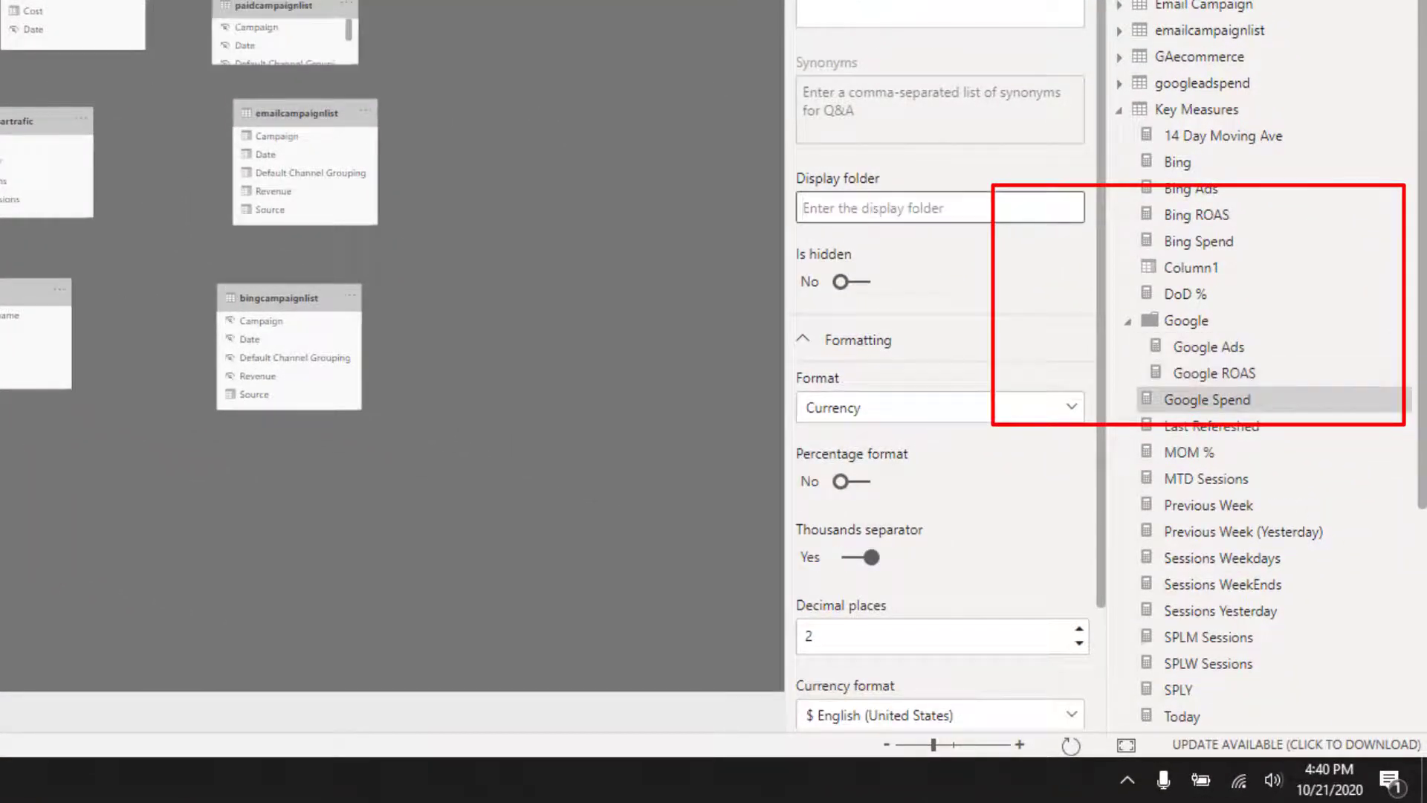
{"action": "type", "text": "Google"}
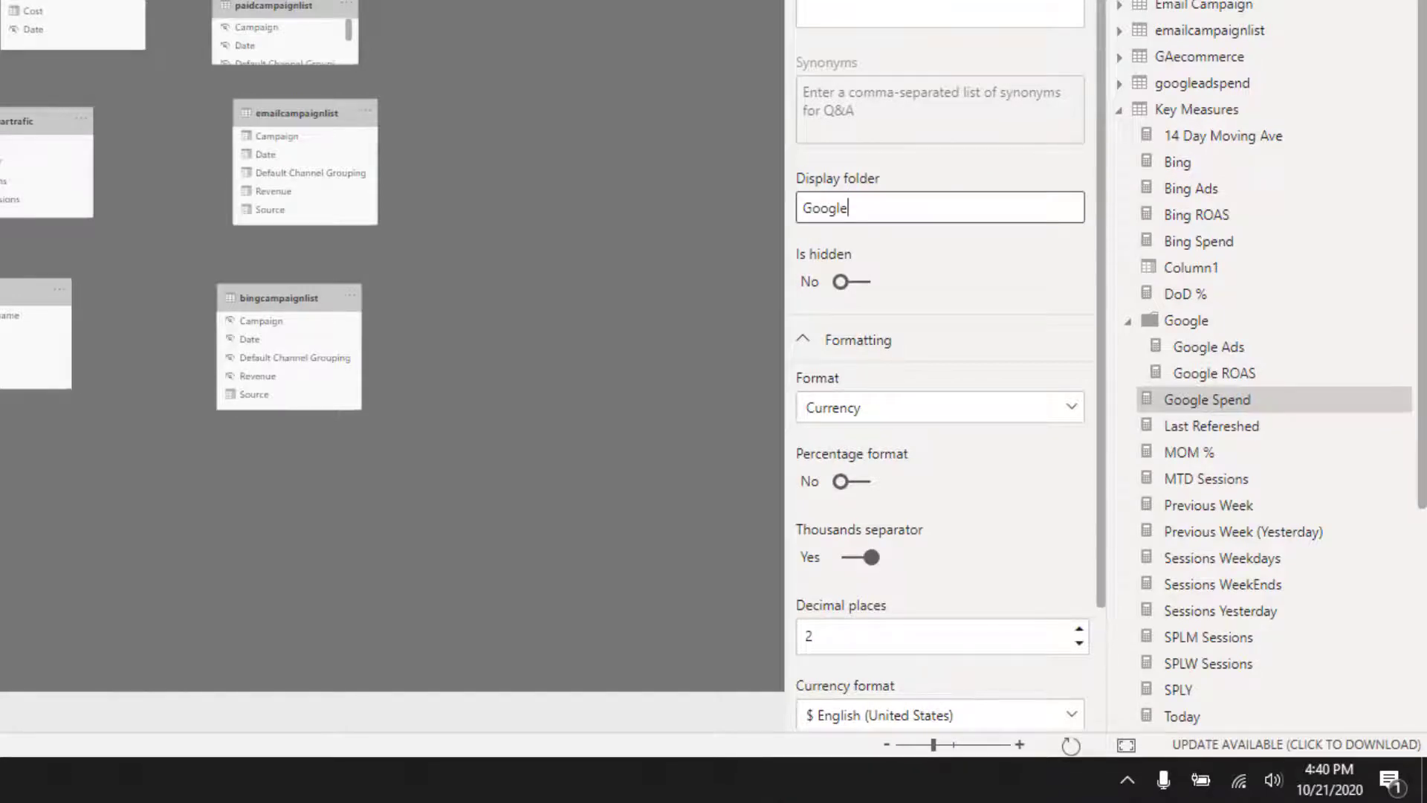
{"action": "key", "text": "Return"}
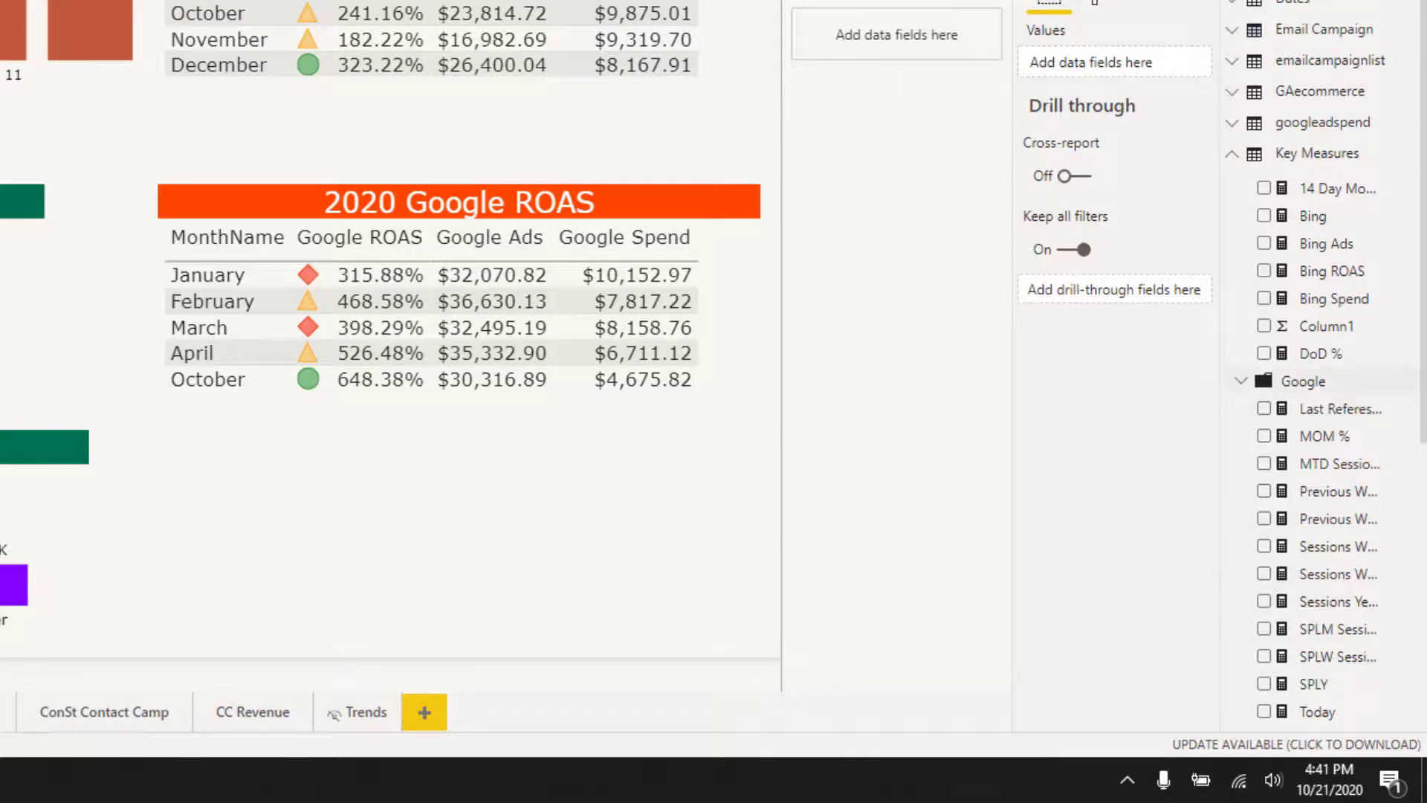
- Expand the Google folder to list Google Ads, Google ROAS and Google Spend
{"action": "left_click", "coordinate": [1241, 381]}
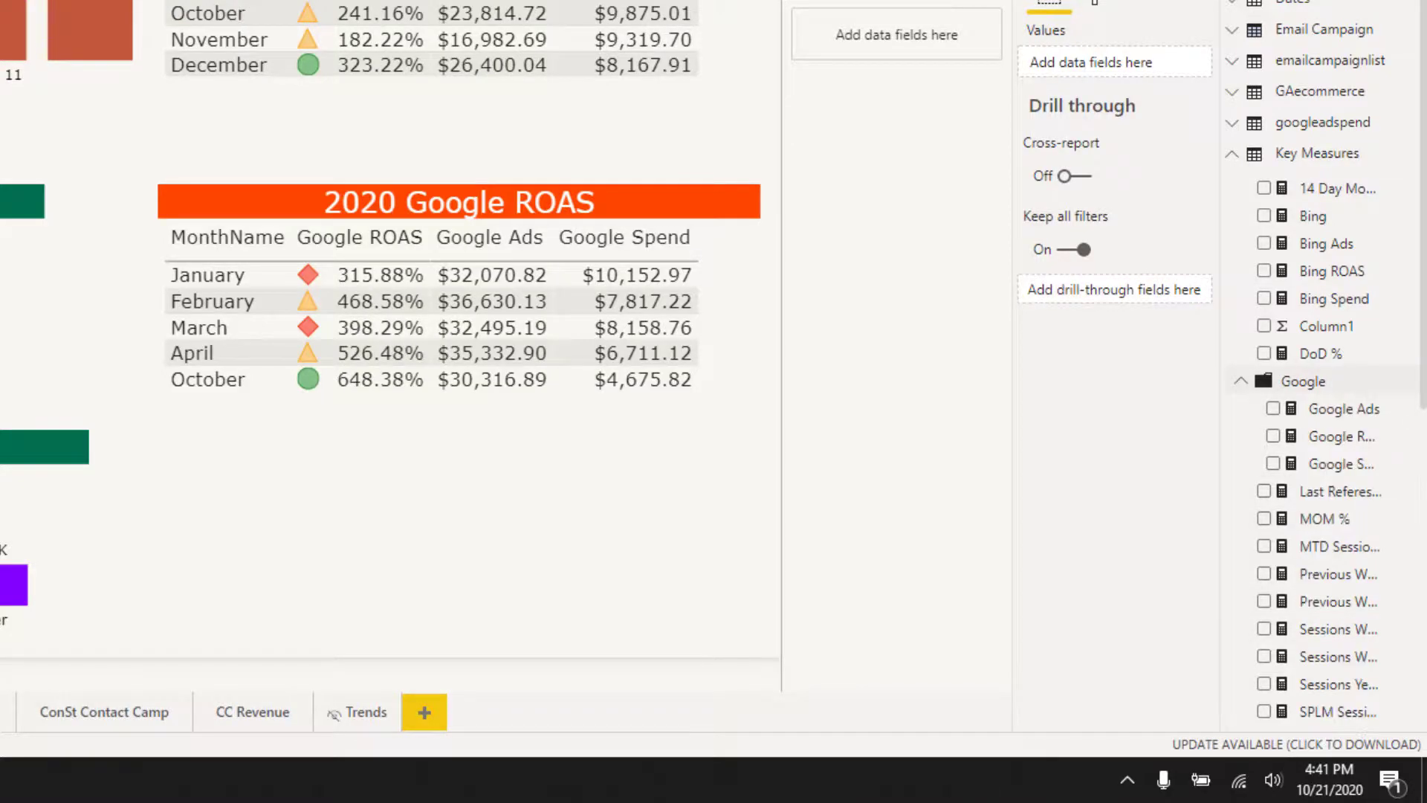